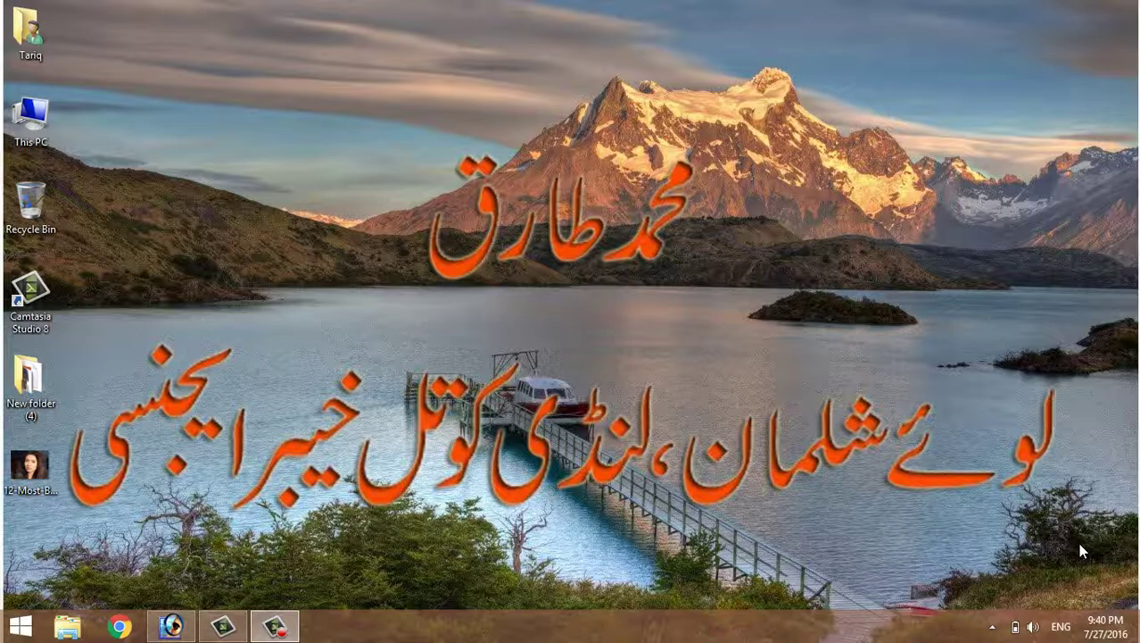
Restore the Photoshop window showing the portrait photo from the taskbar
click(170, 626)
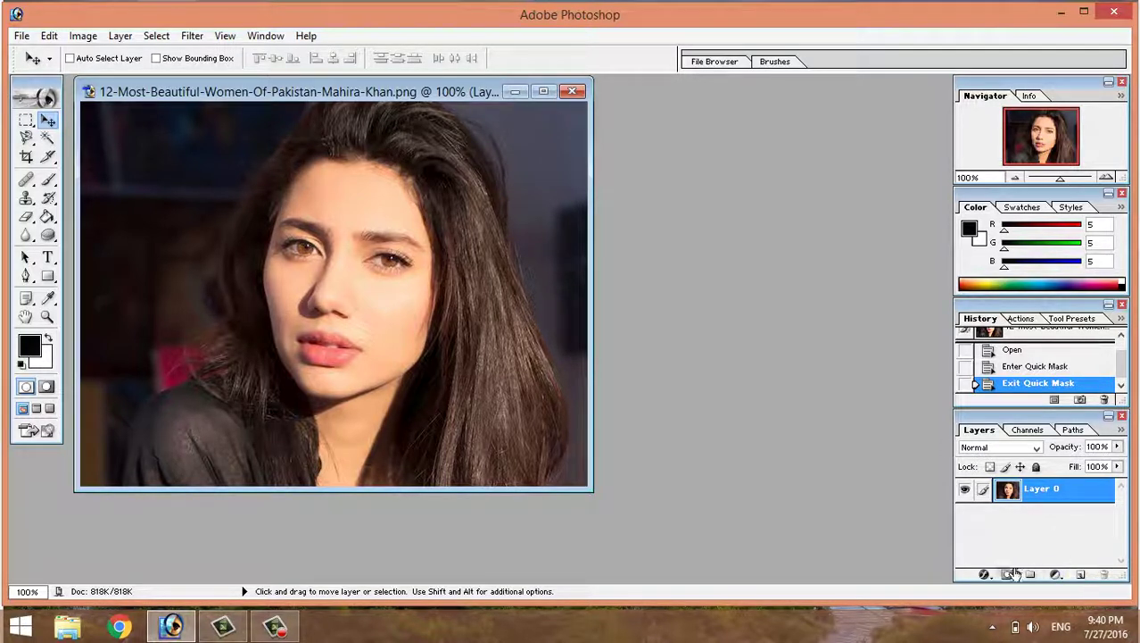
Duplicate Layer 0 as Layer 0 copy and zoom in on the face and lips
right_click(1039, 498)
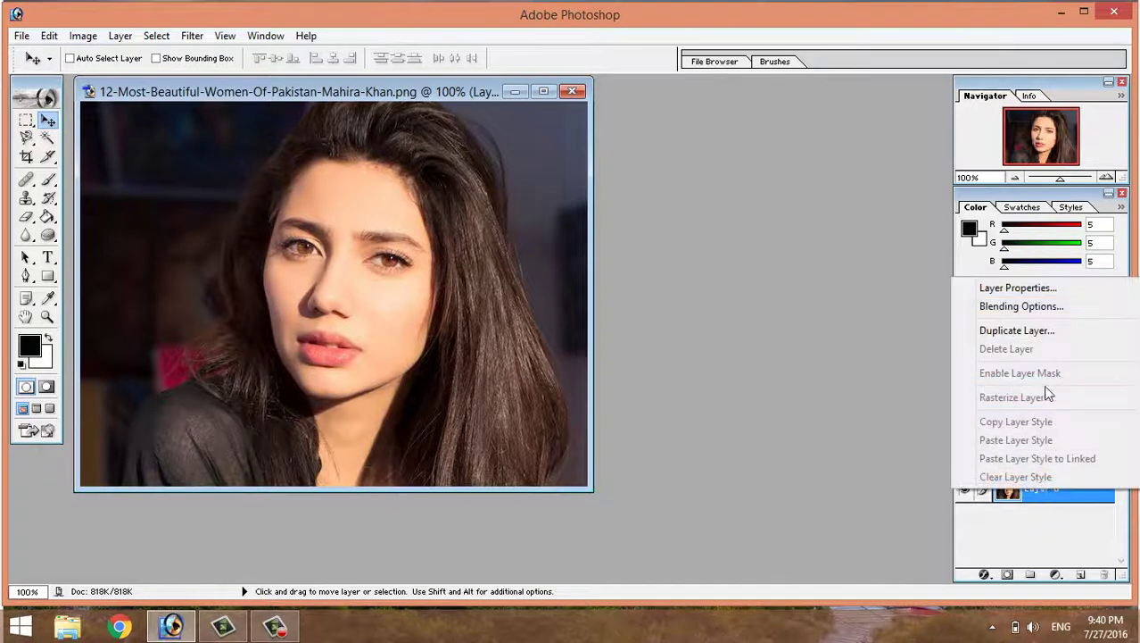
click(1015, 330)
click(706, 271)
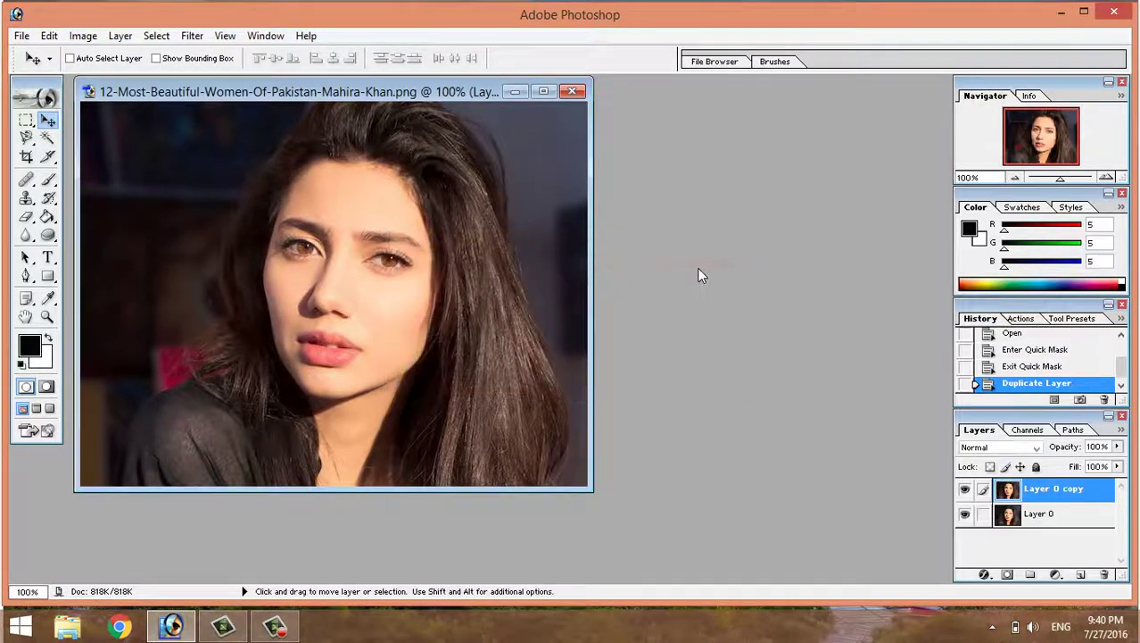
click(48, 320)
drag(196, 247, 446, 415)
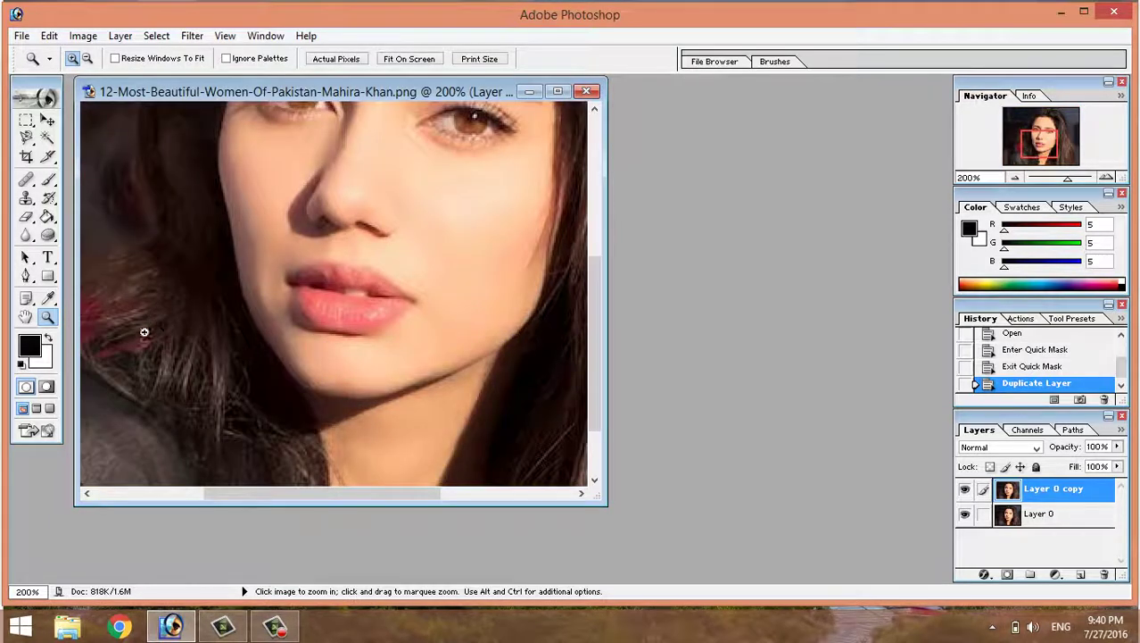
Enter Quick Mask, set the Brush to size 10, and paint over both lips
click(48, 389)
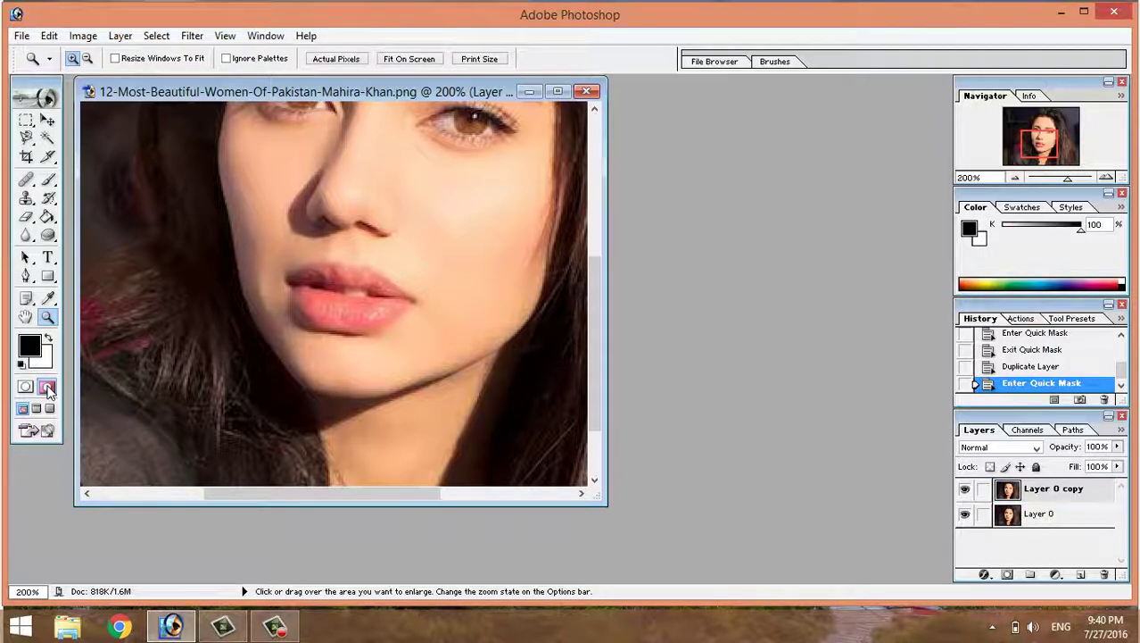
click(49, 179)
click(92, 181)
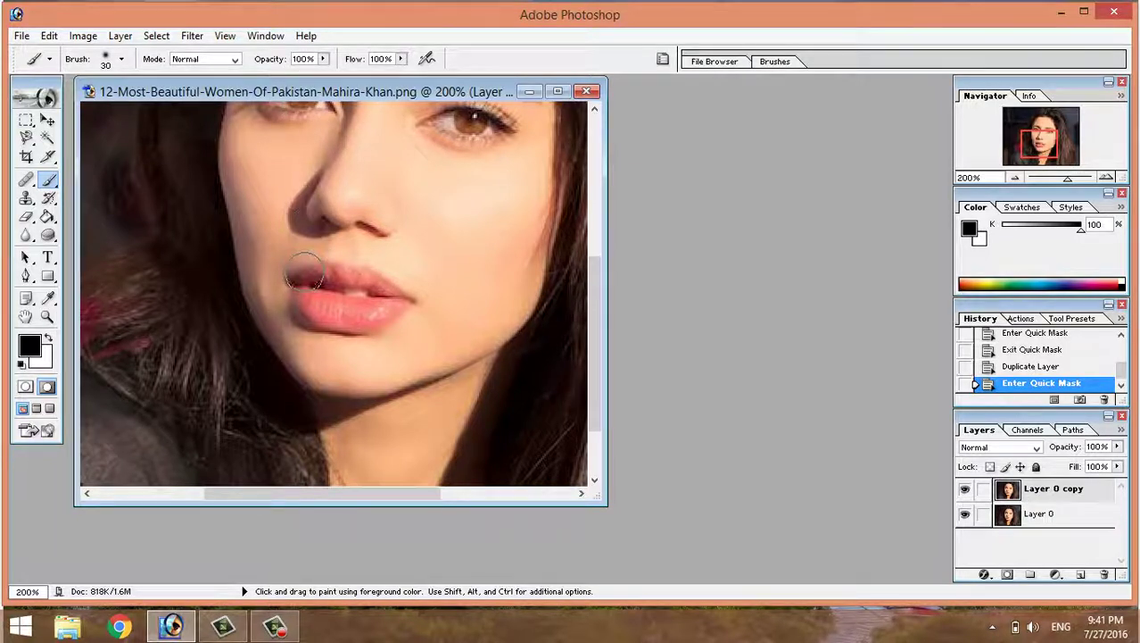
key(bracketleft)
key(bracketleft)
mouse_move(333, 265)
mouse_down()
mouse_move(387, 282)
mouse_move(407, 305)
mouse_move(333, 327)
mouse_move(311, 315)
mouse_move(313, 293)
mouse_move(385, 302)
mouse_move(324, 313)
mouse_up()
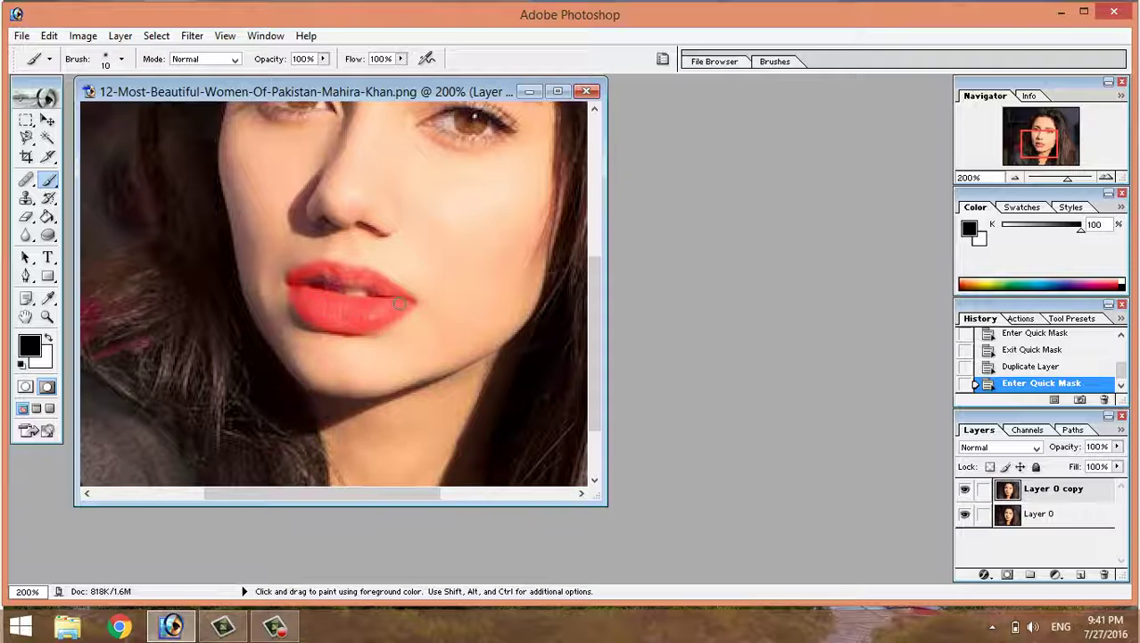
mouse_move(336, 276)
mouse_down()
mouse_move(300, 278)
mouse_move(356, 274)
mouse_move(297, 289)
mouse_move(336, 309)
mouse_move(385, 314)
mouse_up()
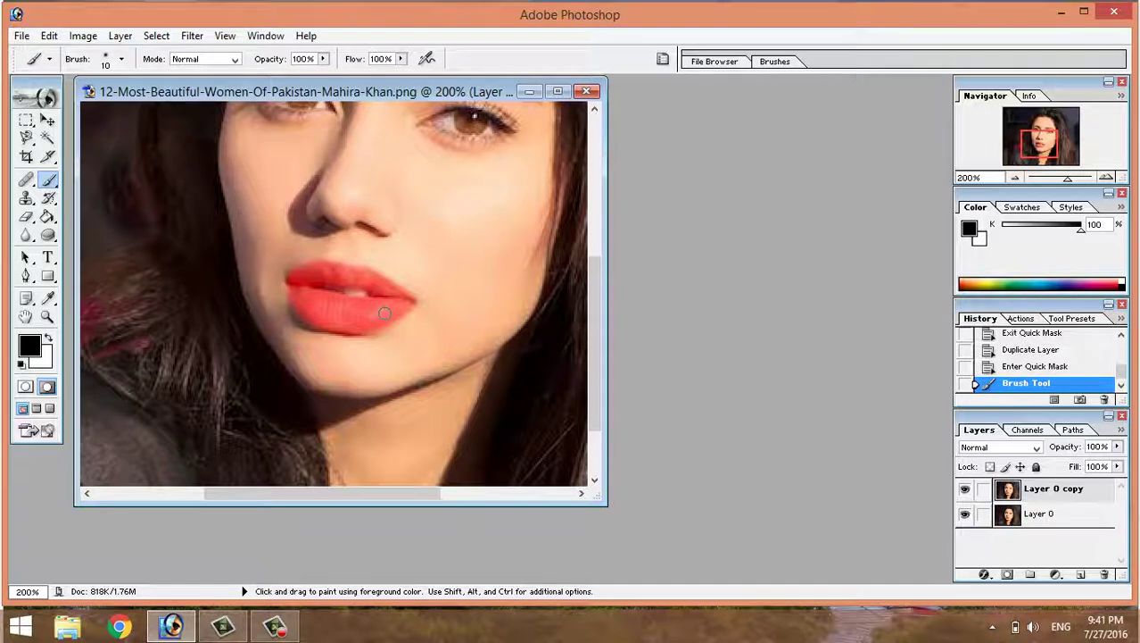
Convert the mask to a selection, invert it to the lips, and save it as channel 'Lips'
click(26, 389)
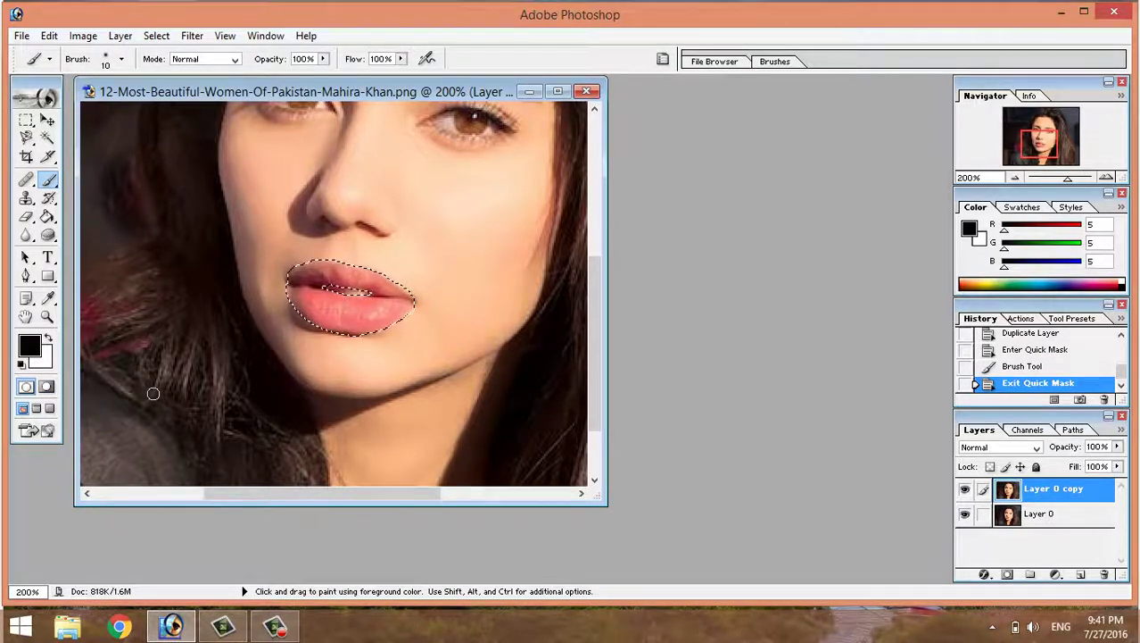
key(ctrl+shift)
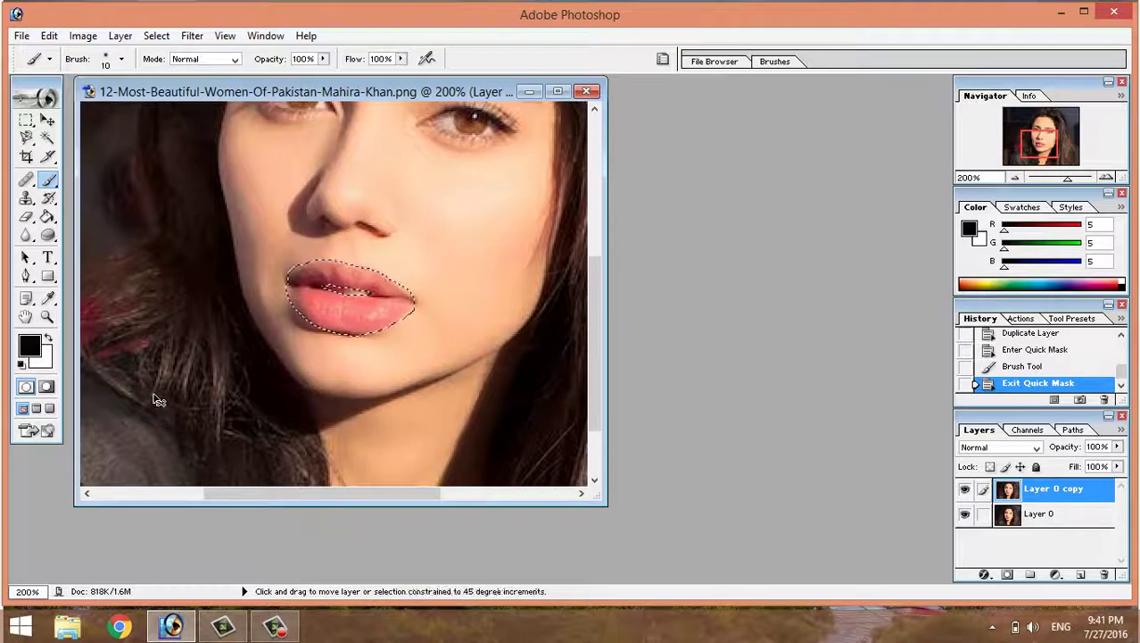
key(ctrl+shift+i)
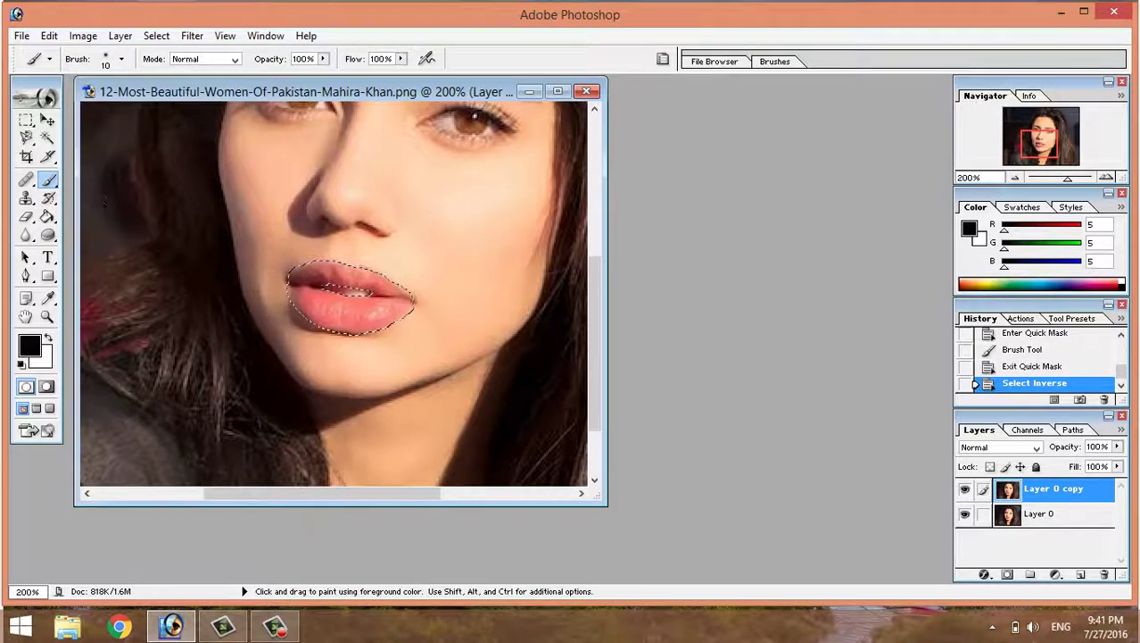
click(156, 35)
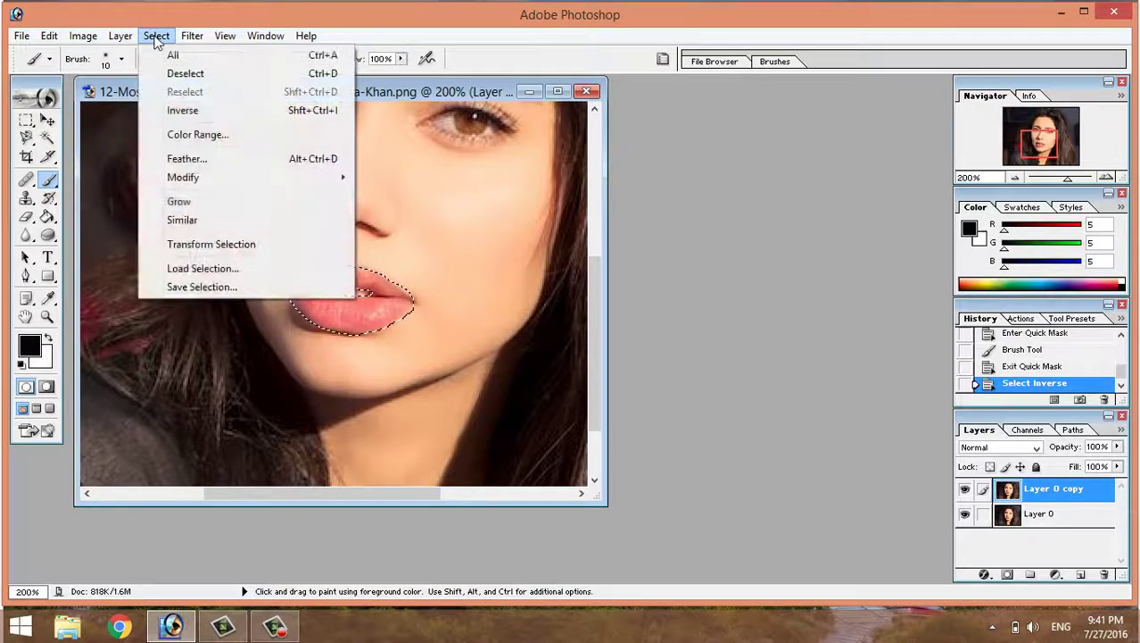
click(189, 288)
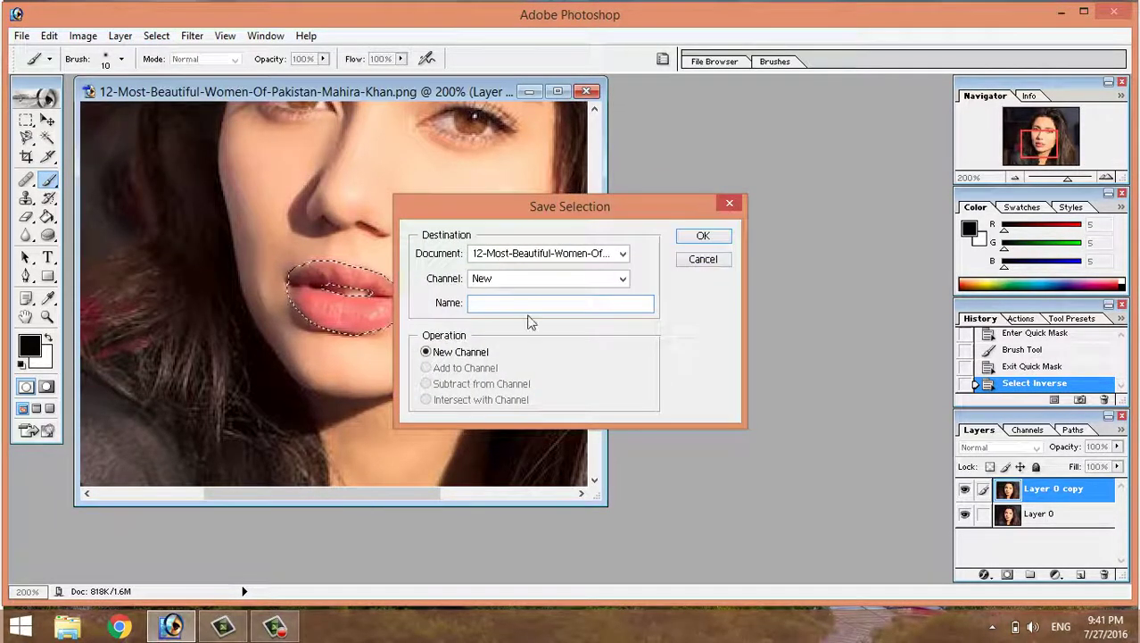
text(Lips)
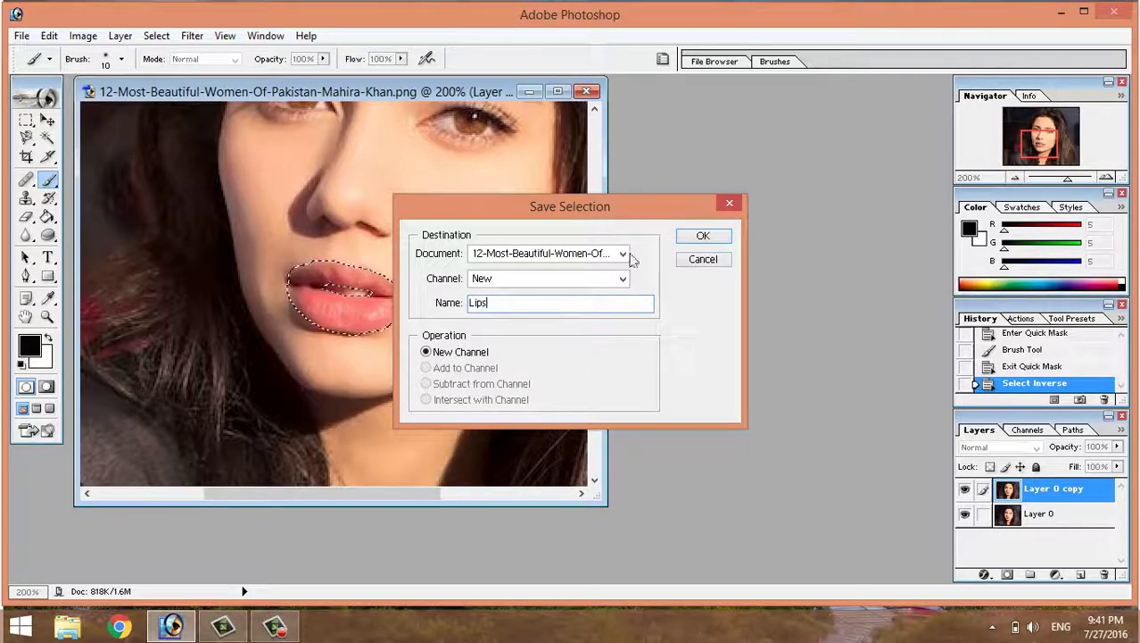
click(691, 236)
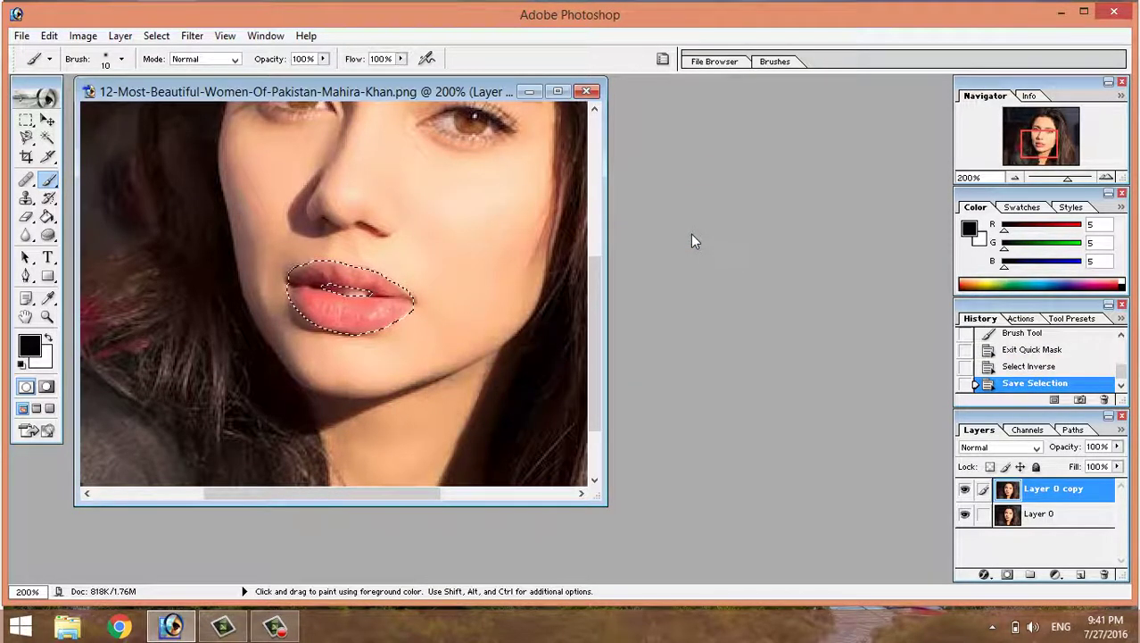
Add a Solid Color fill layer in bright red F70707 over the lips
click(1055, 575)
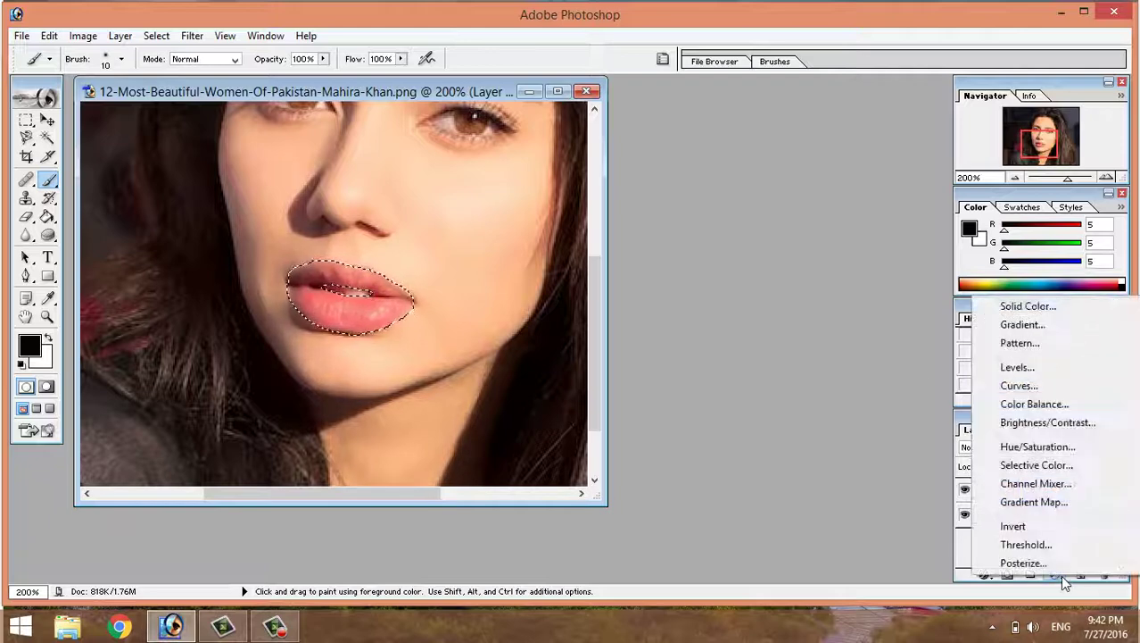
click(1029, 305)
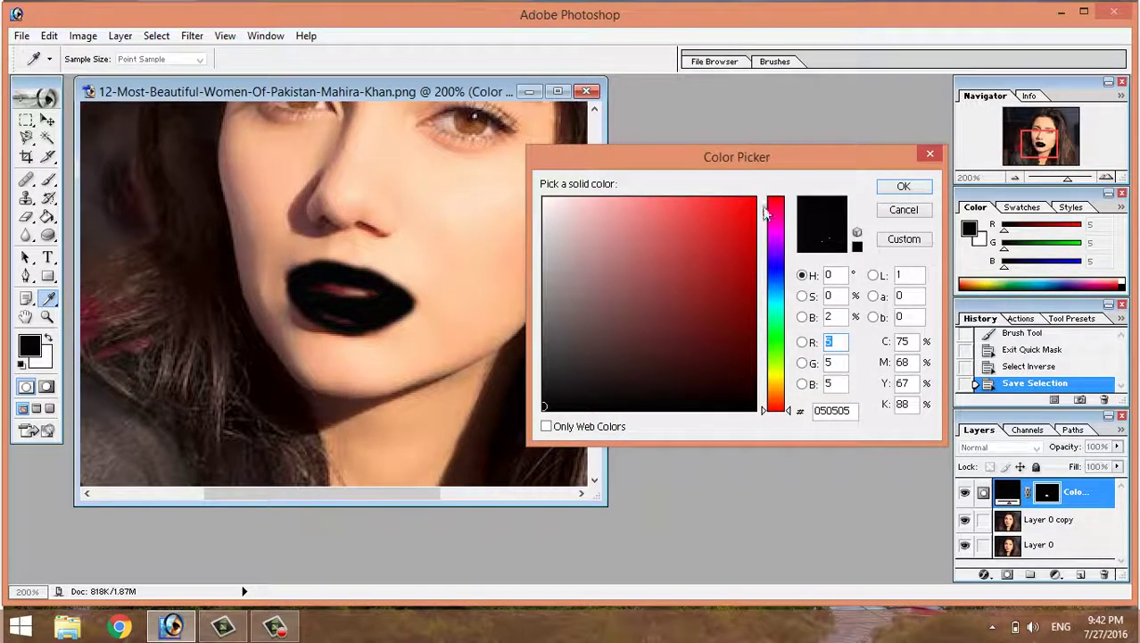
click(750, 204)
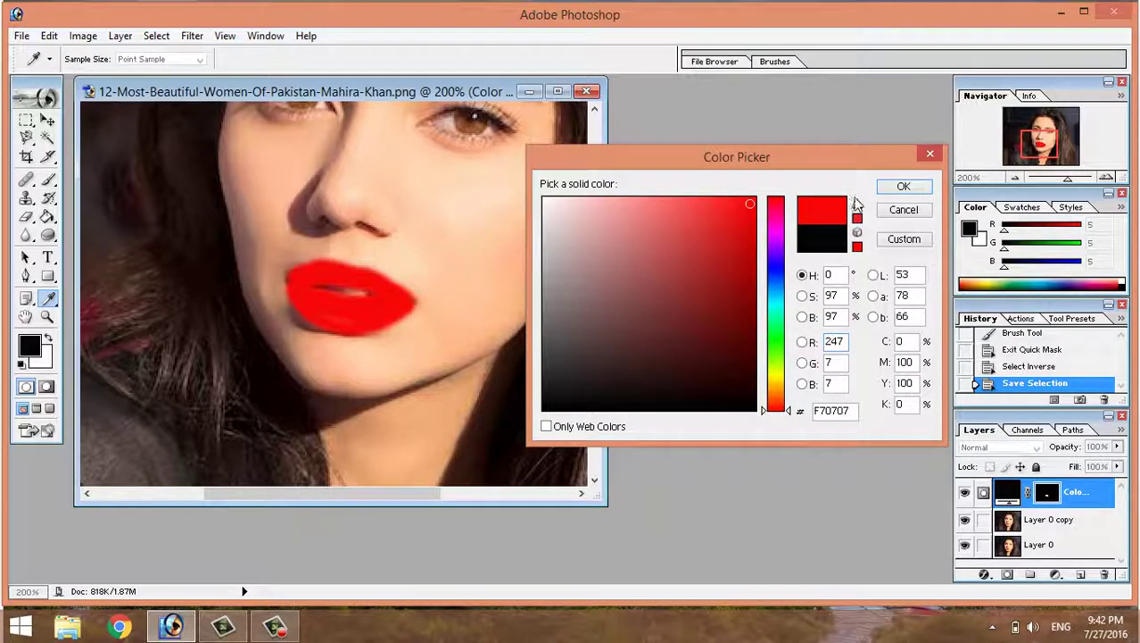
click(900, 187)
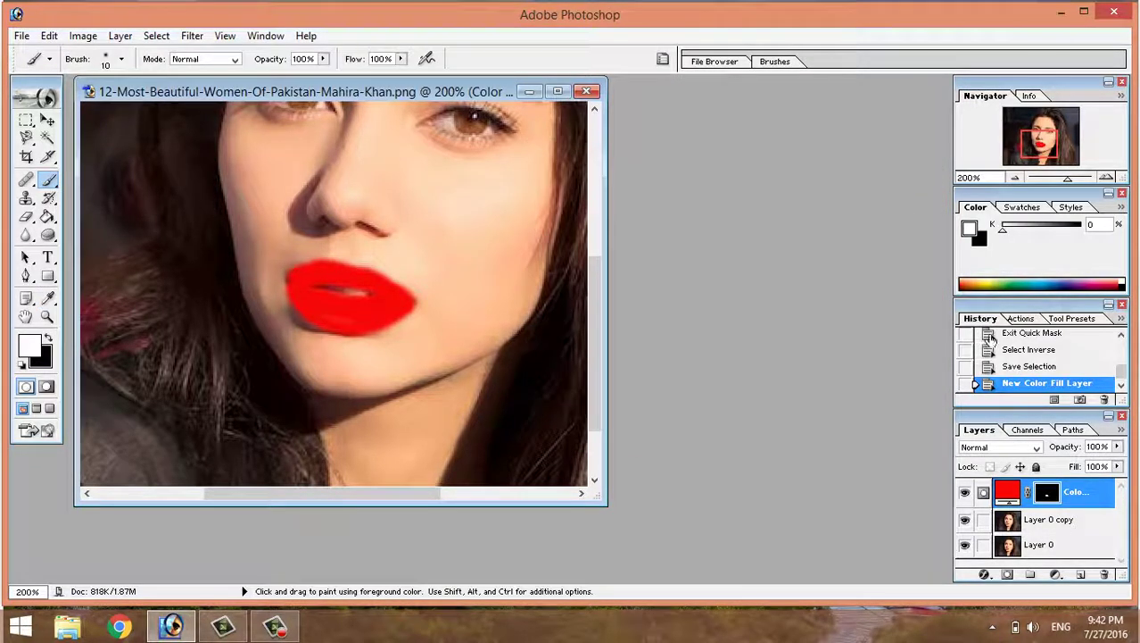
Set the red fill to Darken blending, fit the photo in the window, and lower opacity to 81%
click(991, 447)
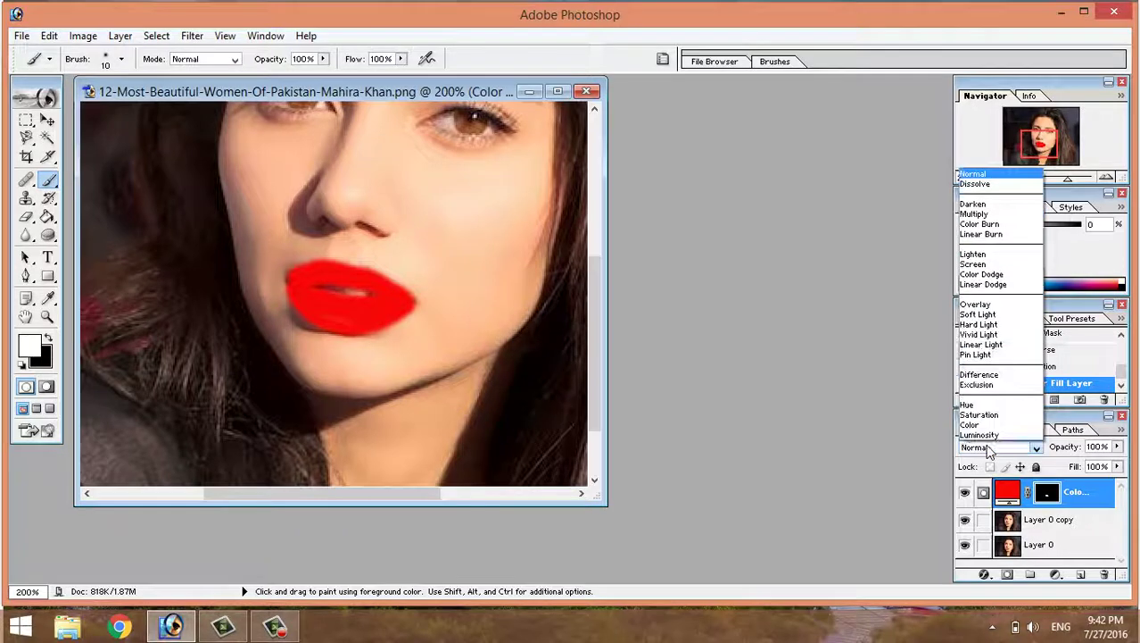
click(978, 209)
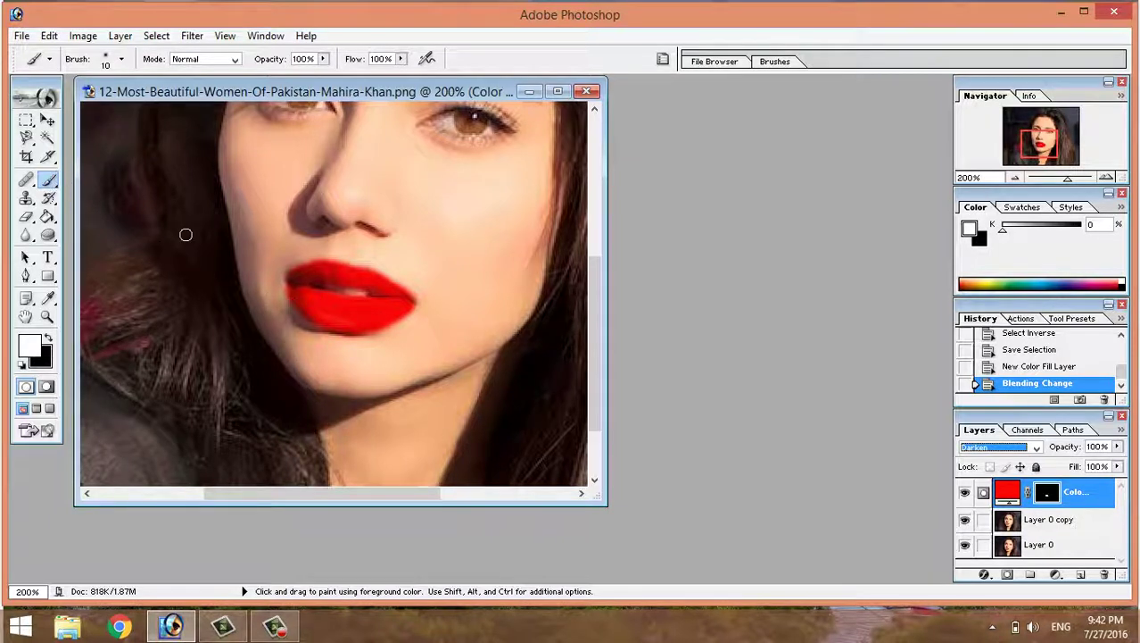
click(47, 317)
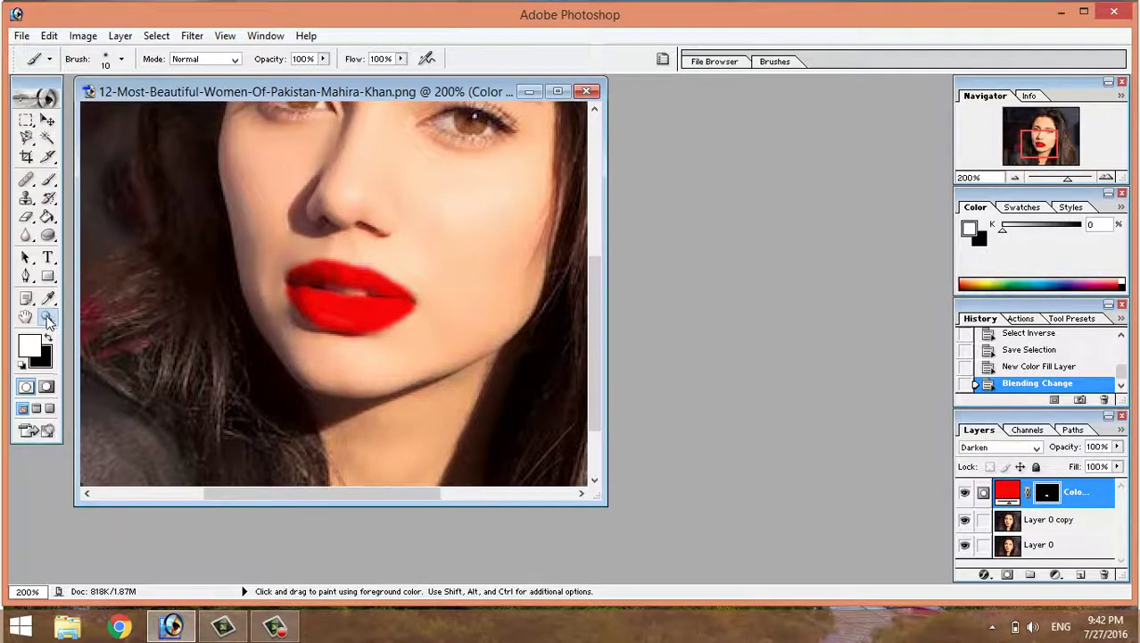
right_click(205, 311)
click(239, 316)
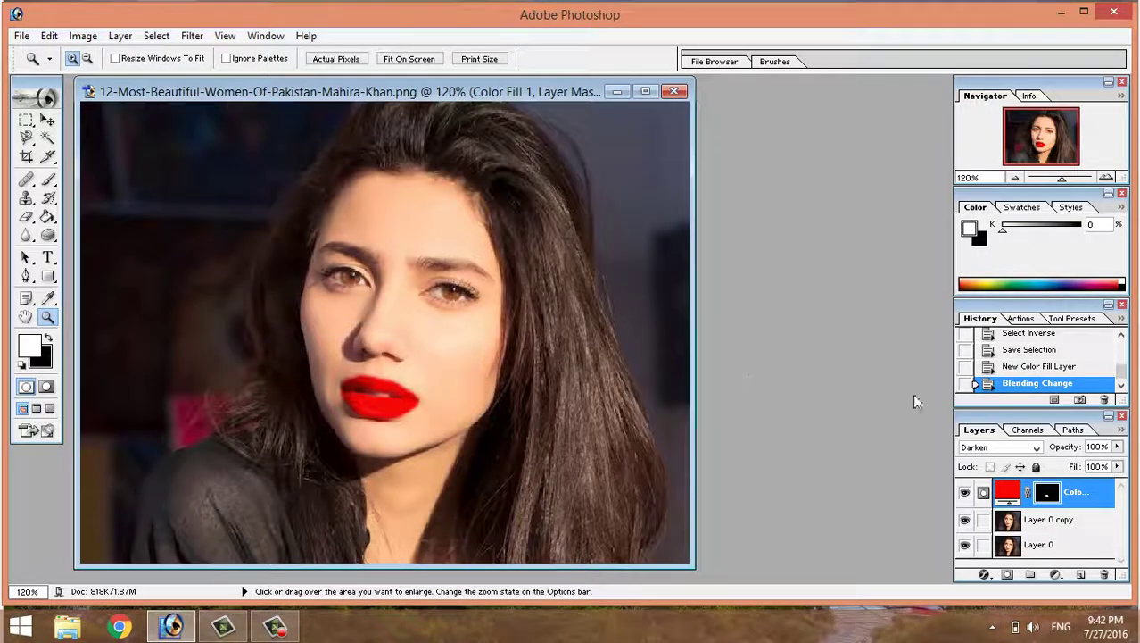
click(1117, 446)
mouse_move(1114, 462)
mouse_down()
mouse_move(1088, 470)
mouse_move(1129, 468)
mouse_up()
Try Soft Light, Hue, Multiply and Hard Light blends on the fill, then return to Darken
click(1031, 447)
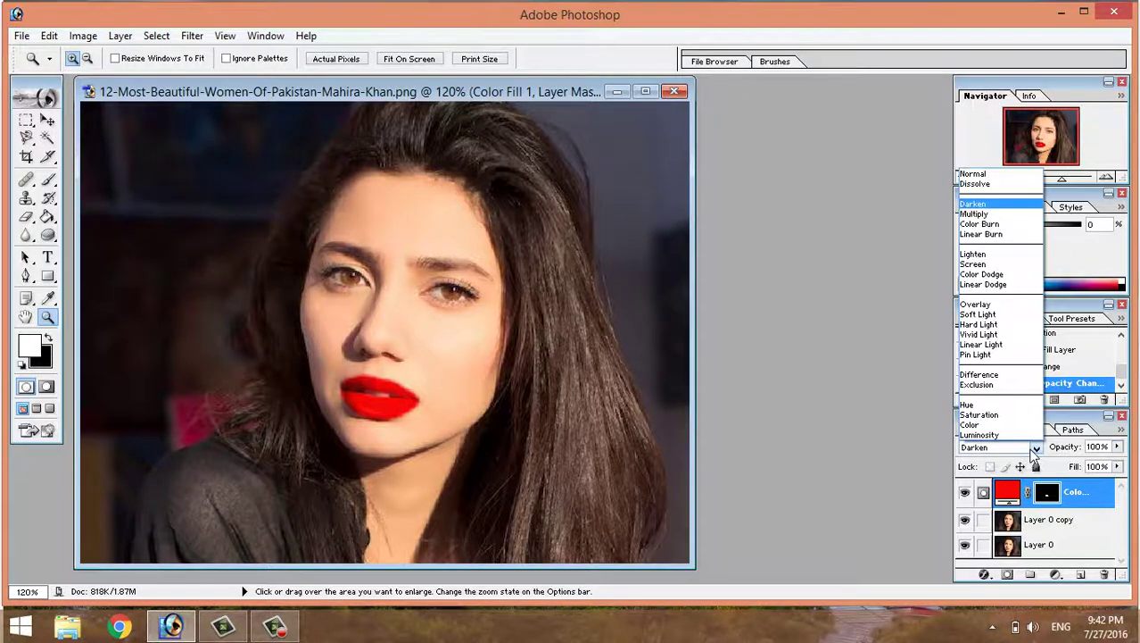
click(978, 314)
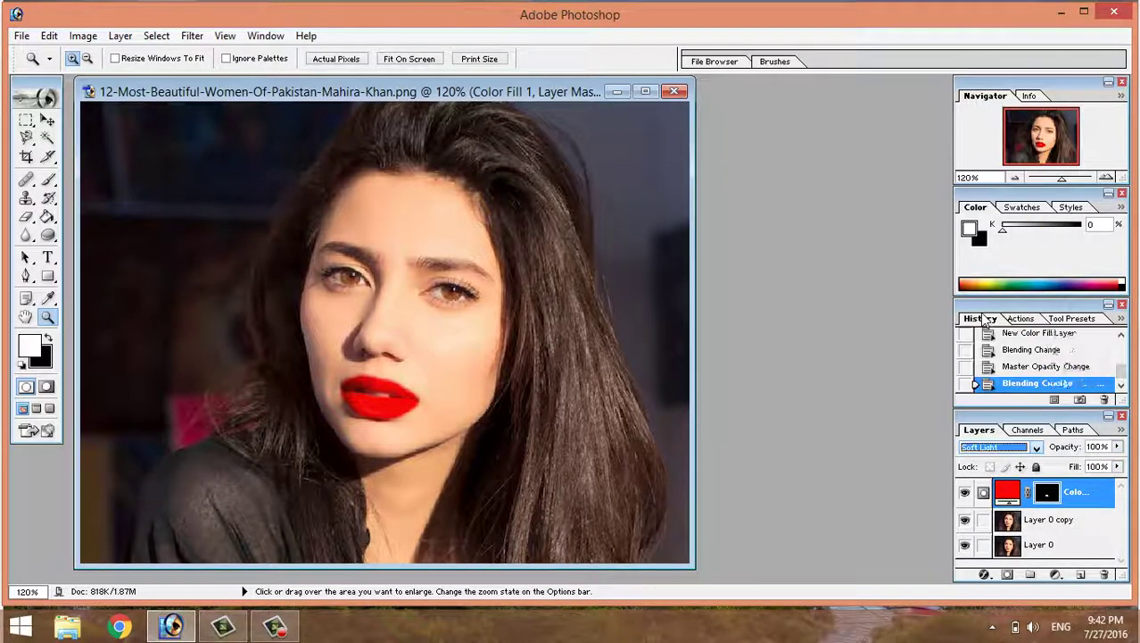
click(1026, 449)
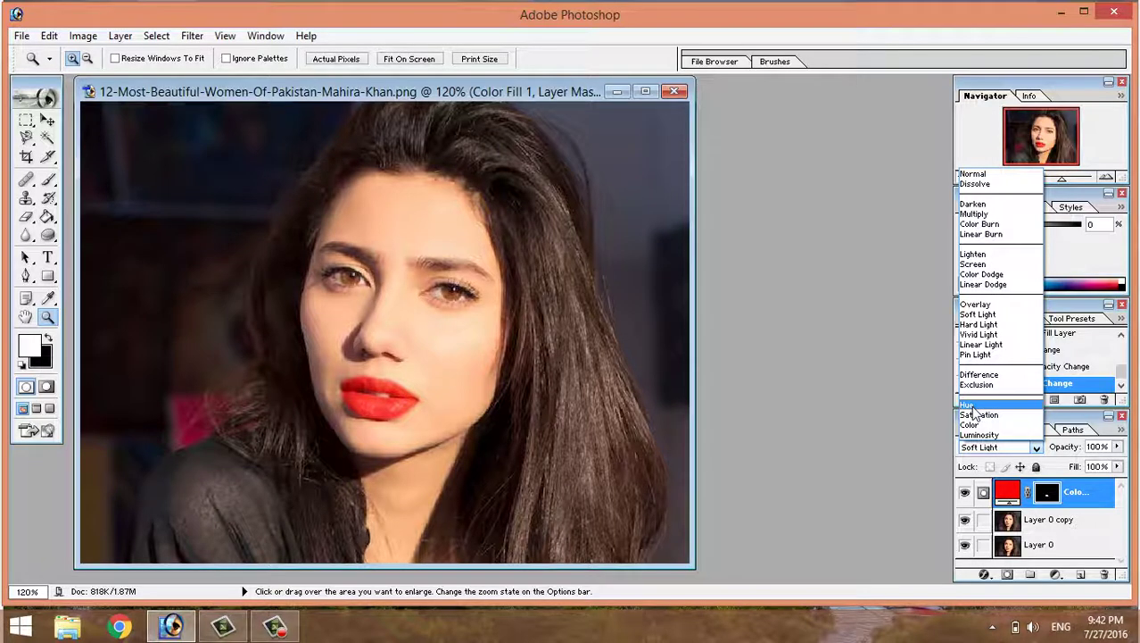
click(971, 406)
click(1036, 448)
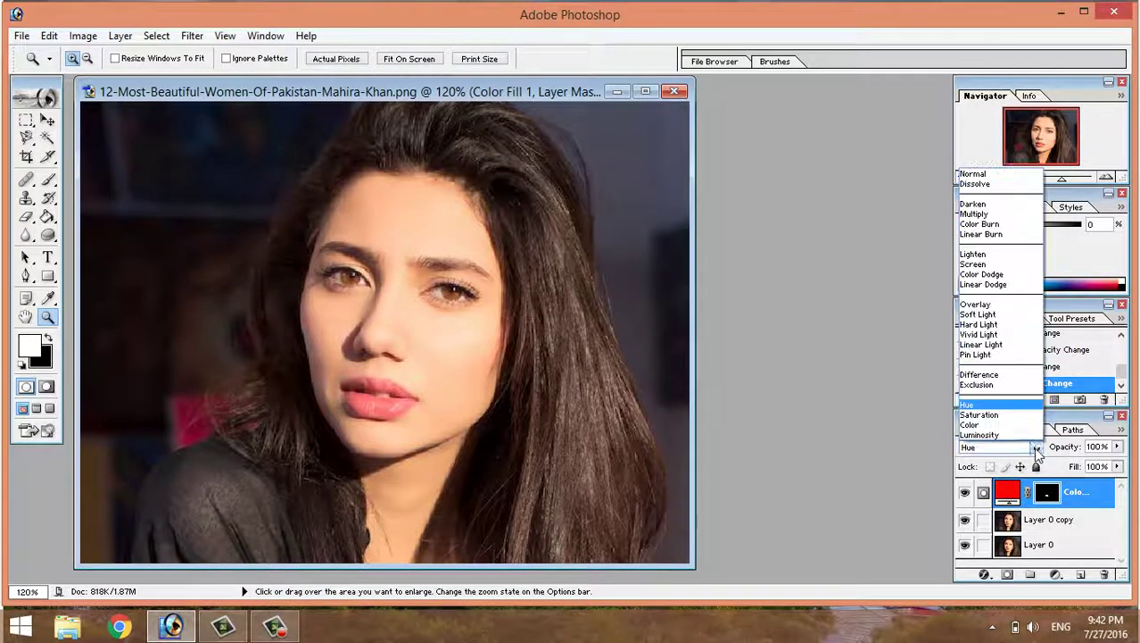
click(983, 213)
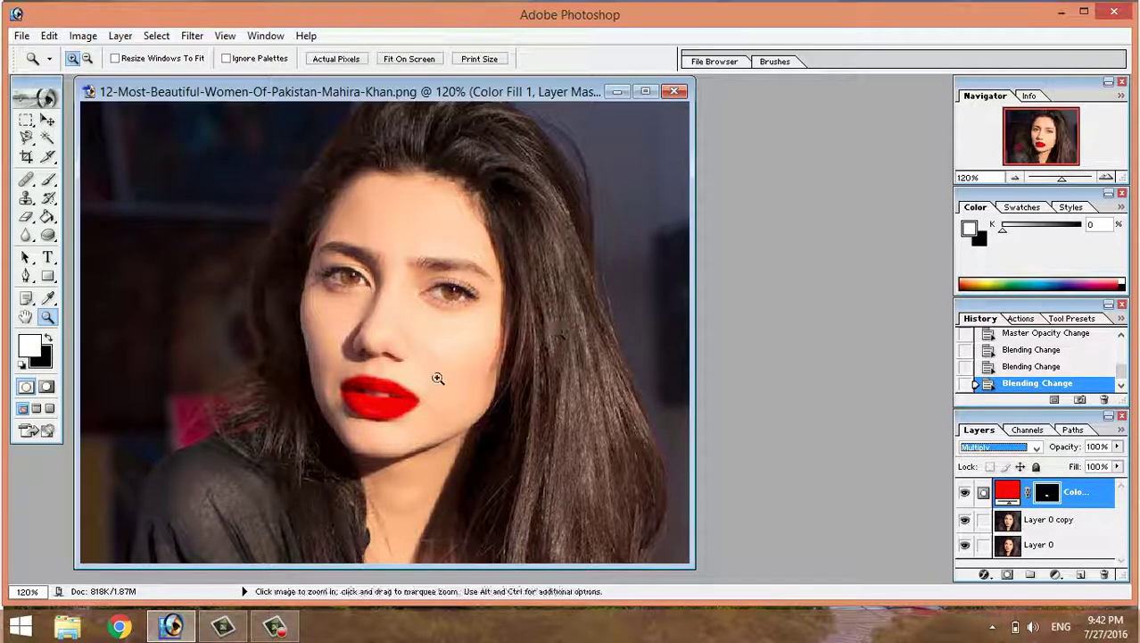
click(981, 446)
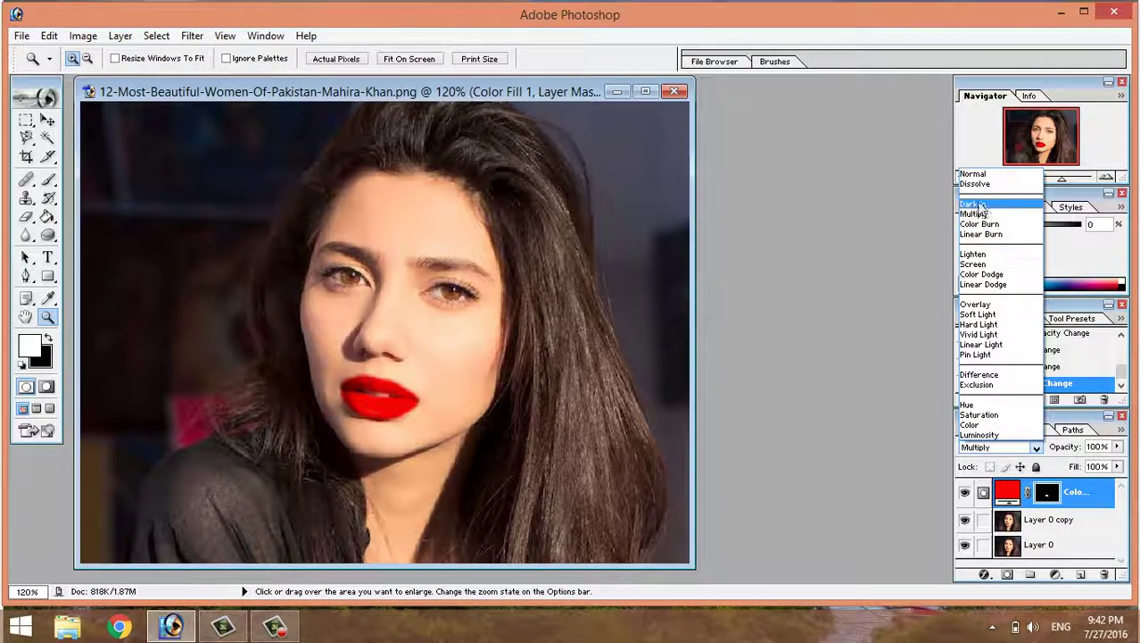
click(985, 324)
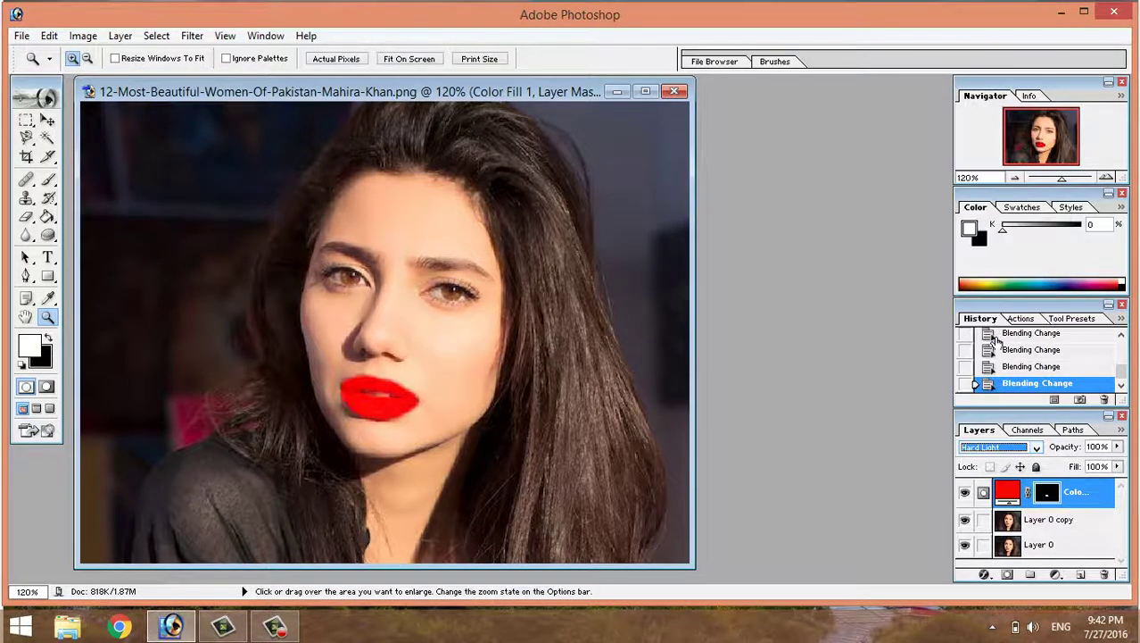
click(999, 451)
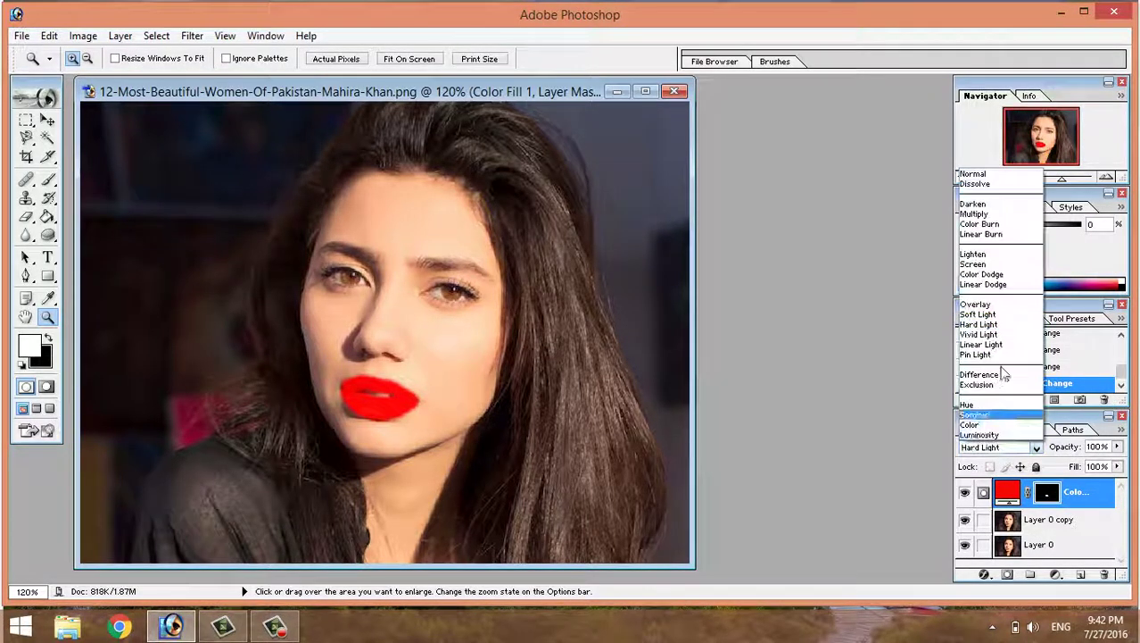
click(975, 204)
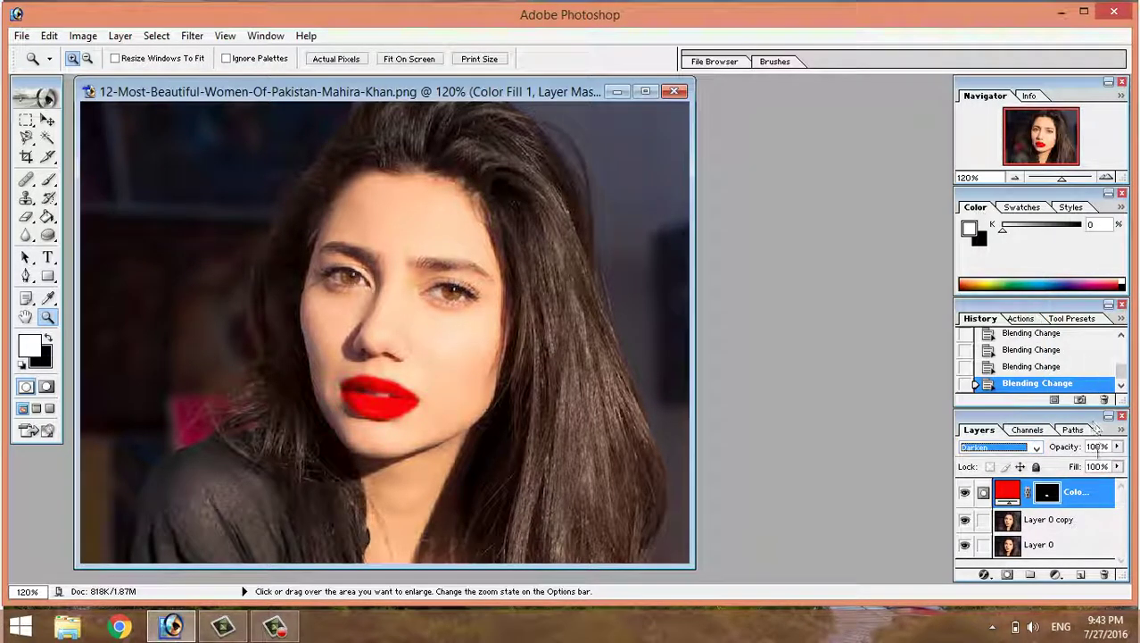
Set the red fill layer's opacity to 86%
click(1117, 446)
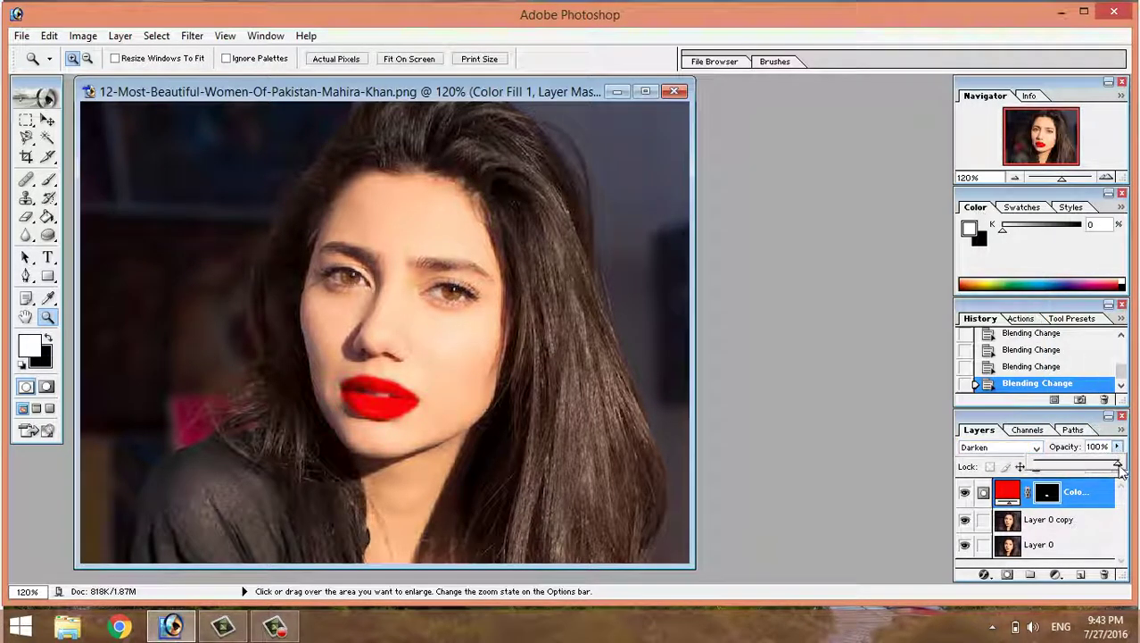
drag(1122, 471, 1108, 470)
click(542, 100)
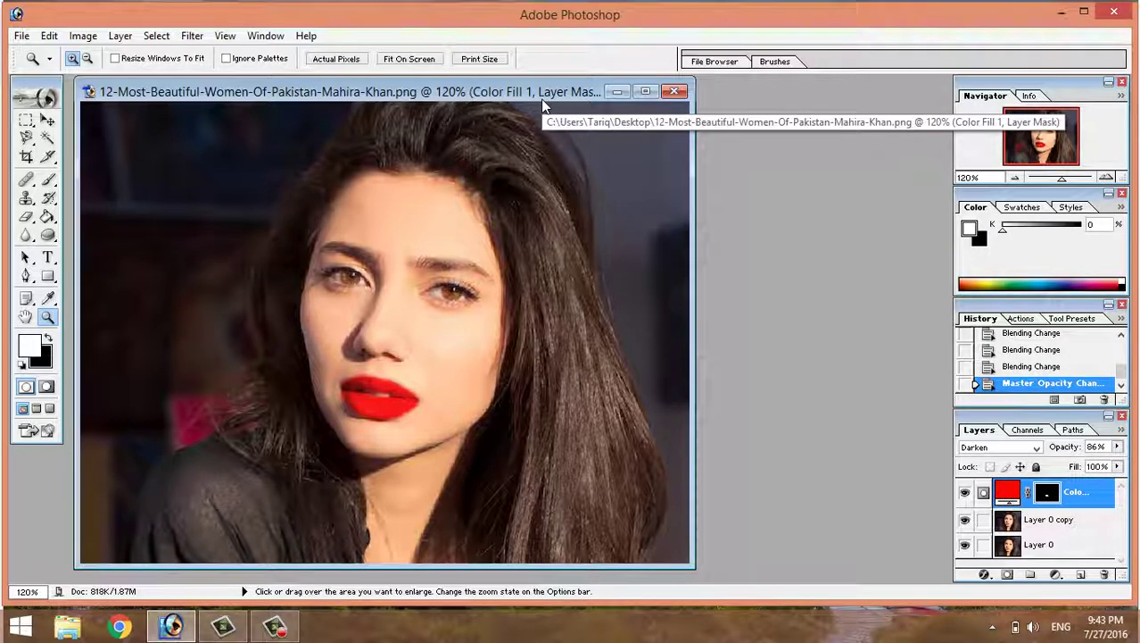